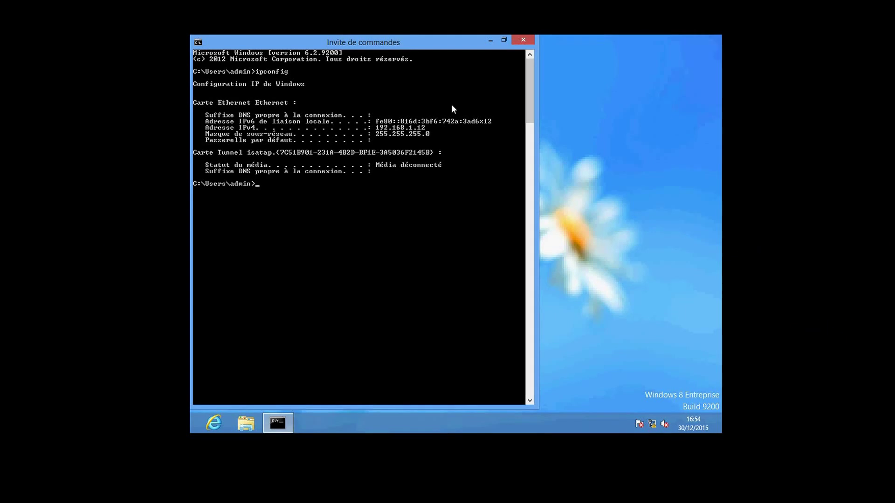
Step: Minimize the command prompt and open the network adapter connections through the Network and Sharing Center
click(491, 41)
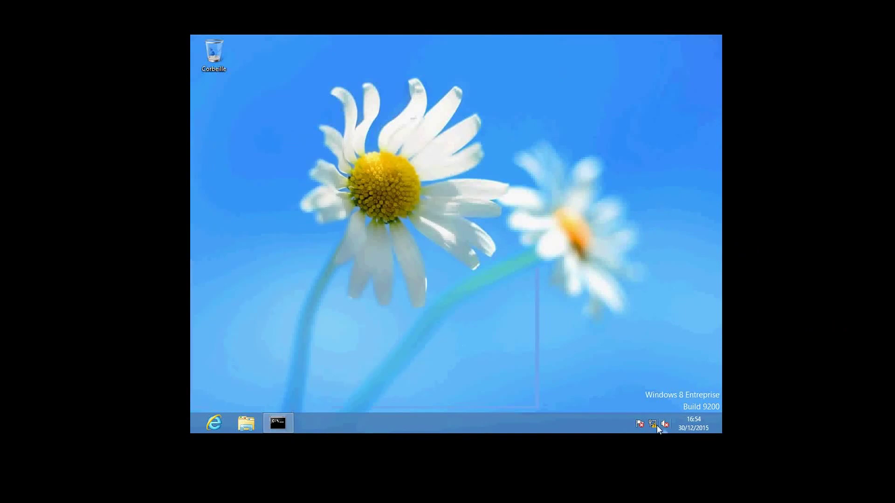
click(652, 424)
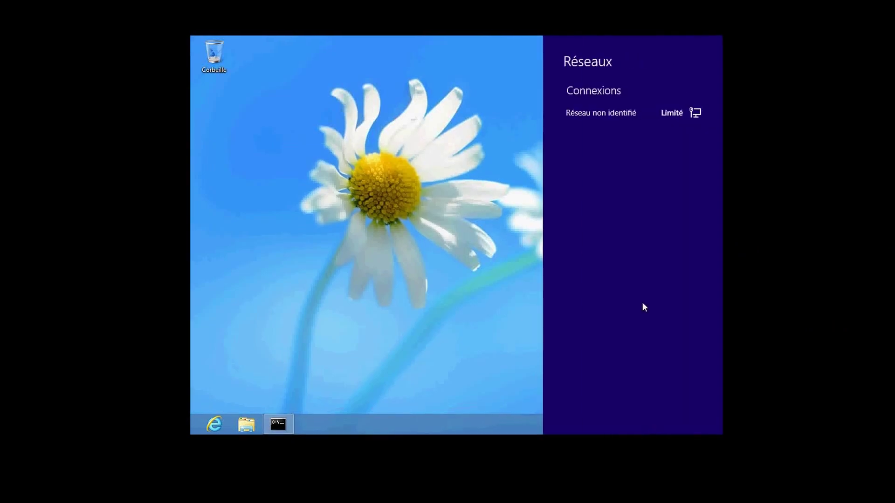
click(521, 312)
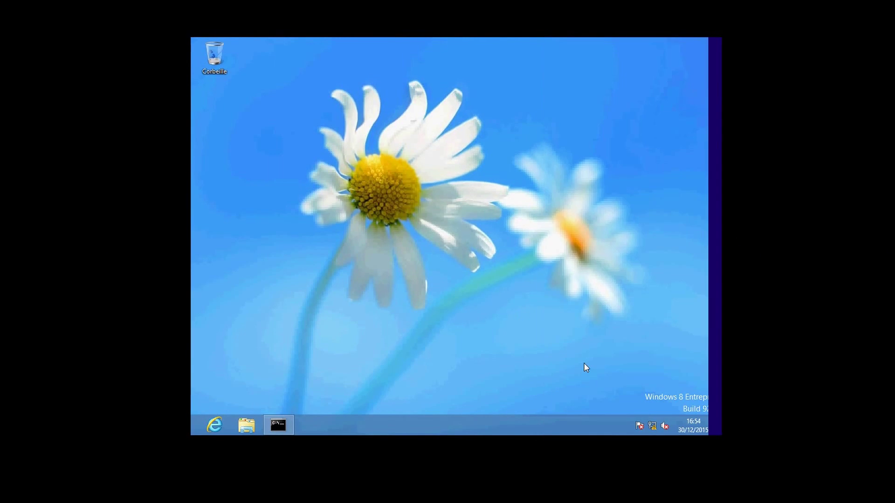
right_click(653, 425)
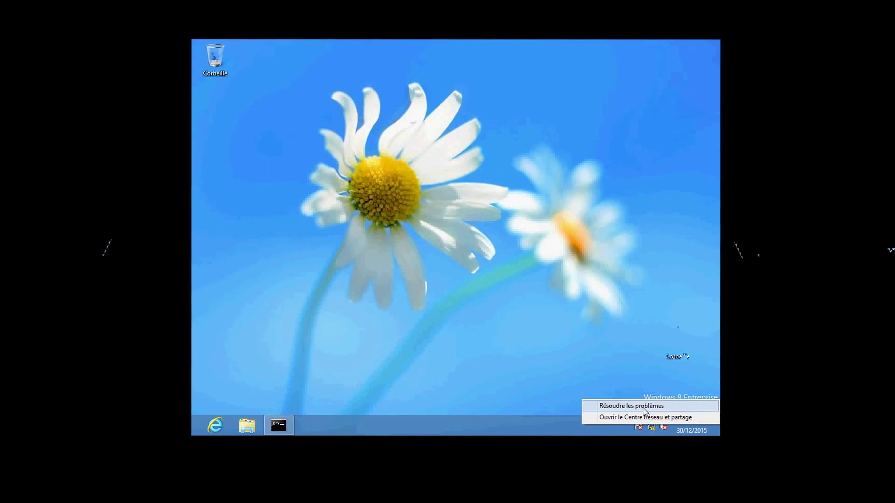
click(646, 417)
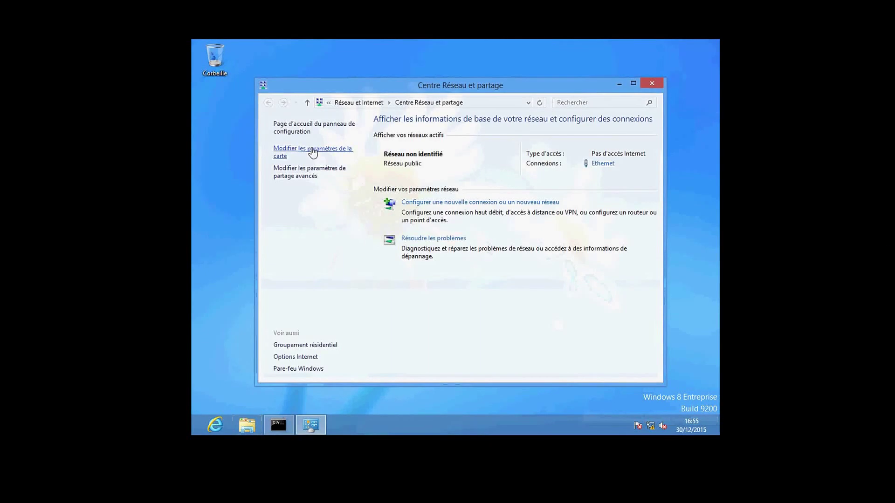
click(312, 150)
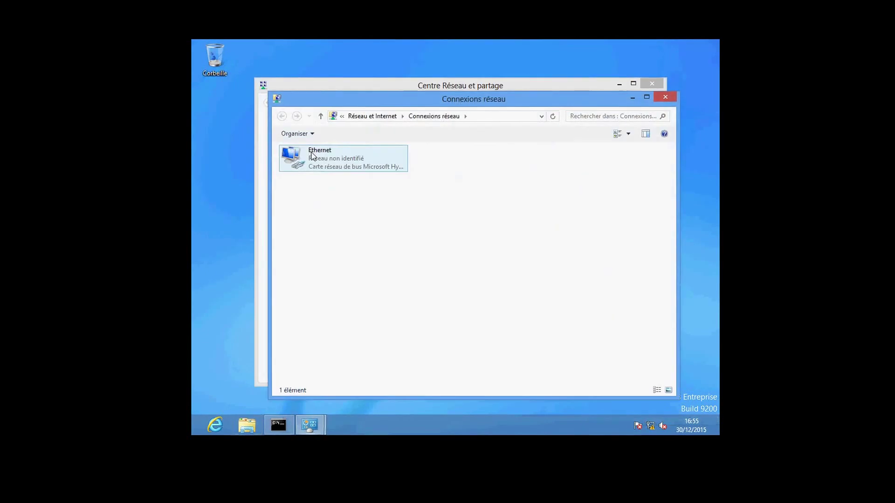
Step: Open the Internet Protocol version 6 (TCP/IPv6) properties of the Ethernet adapter
right_click(312, 156)
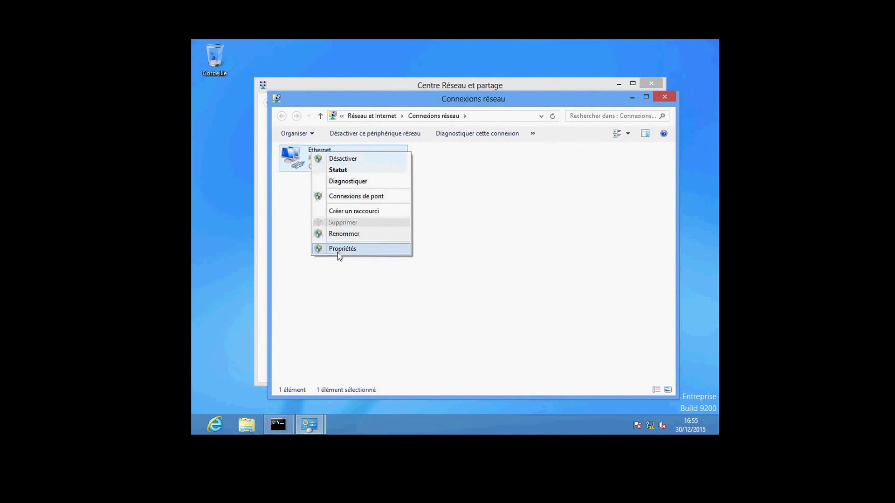
click(343, 249)
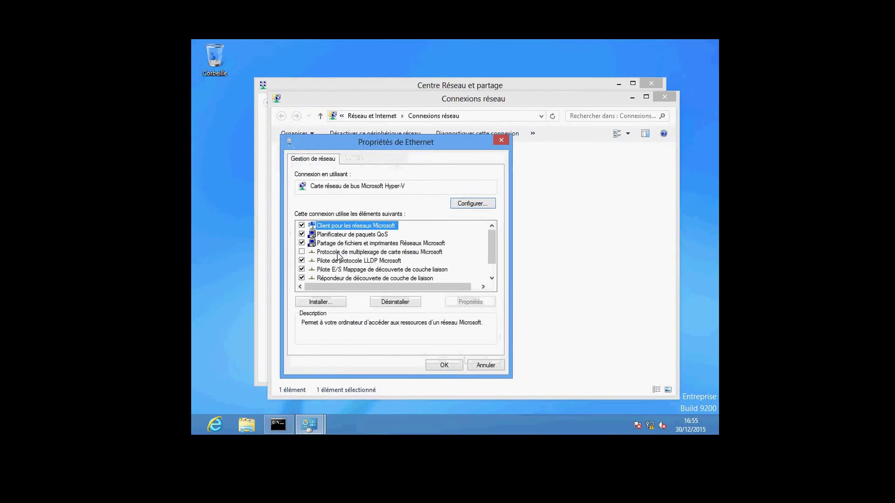
click(491, 280)
click(490, 280)
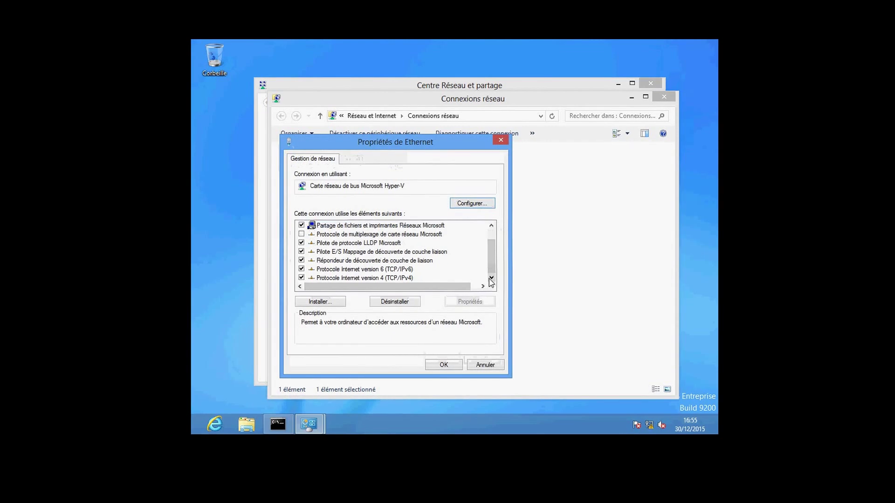
double_click(403, 271)
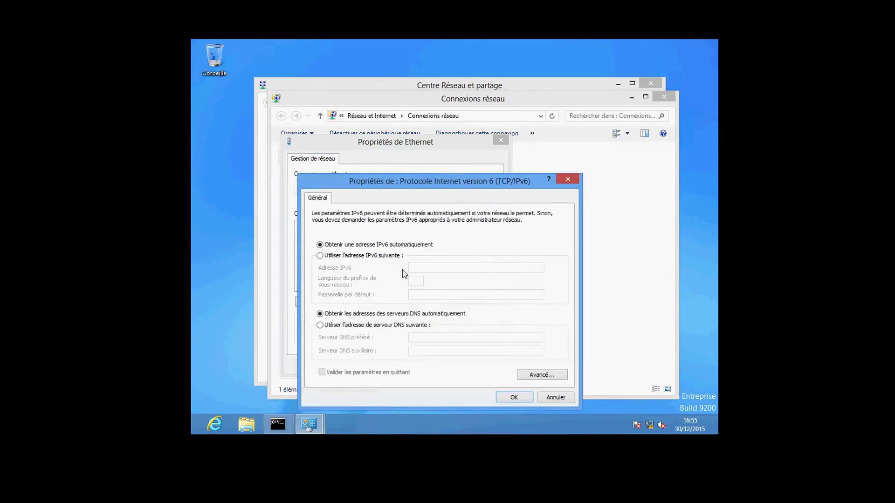
Step: Switch IPv6 to manual addressing, leave the virtual machine's full-screen mode, and enter the IPv6 address 21cd:0053:0000:0000:e8bb:04f2:003c:c394
click(320, 255)
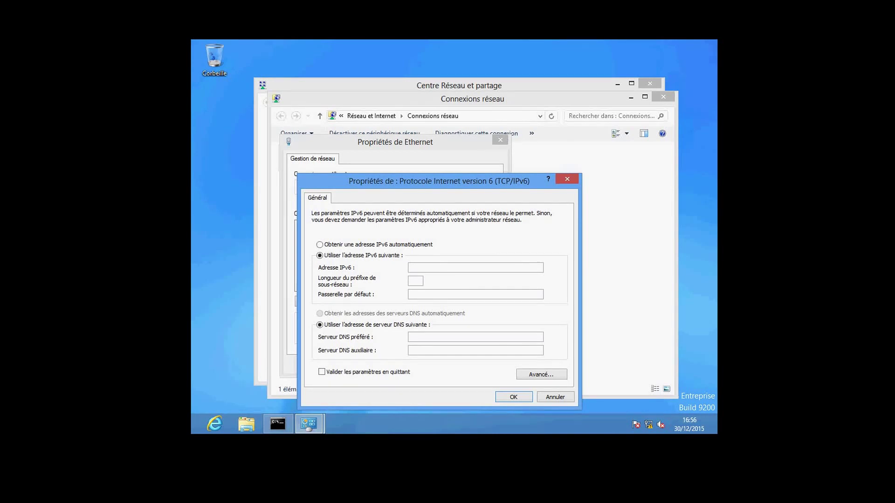
key(ctrl+alt+Pause)
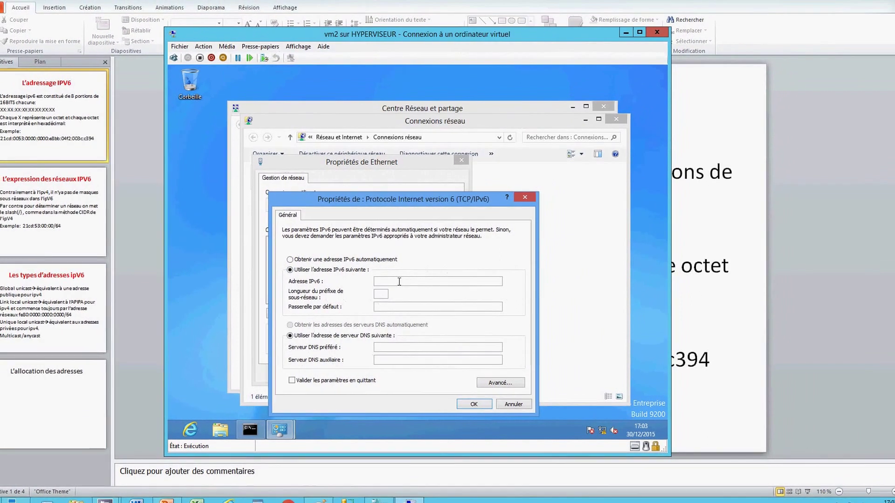
click(401, 281)
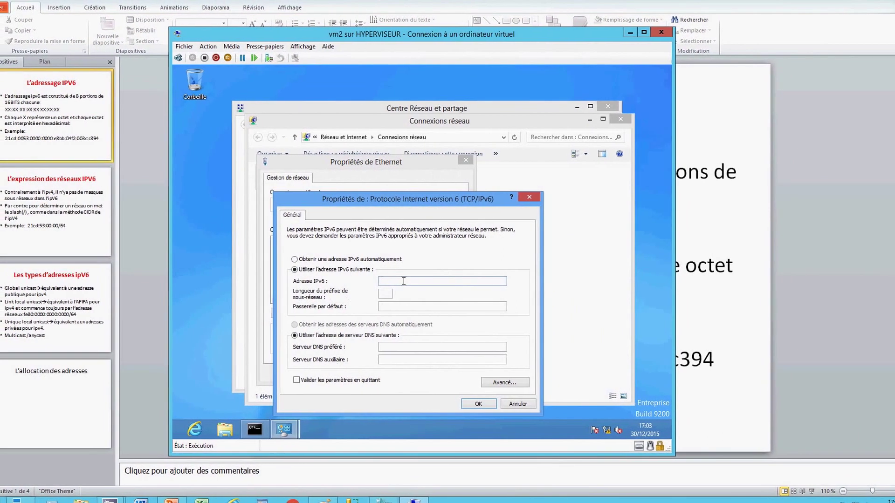
text(21cd:)
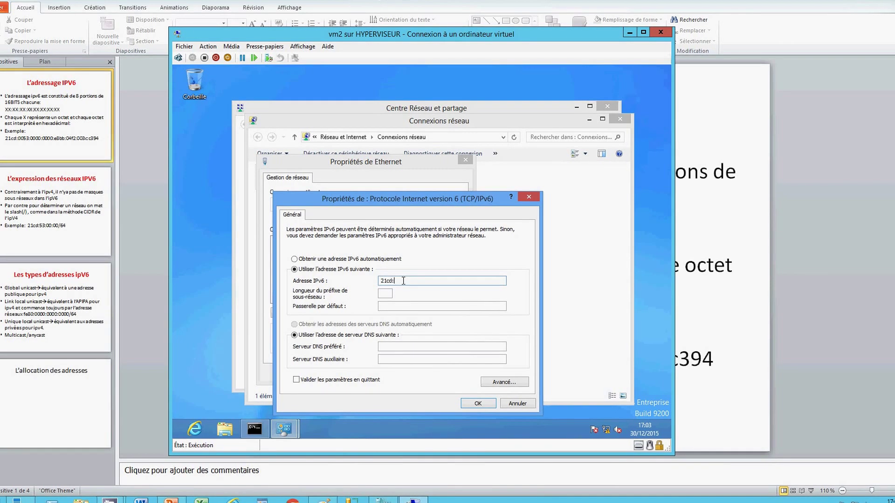
text(0053:)
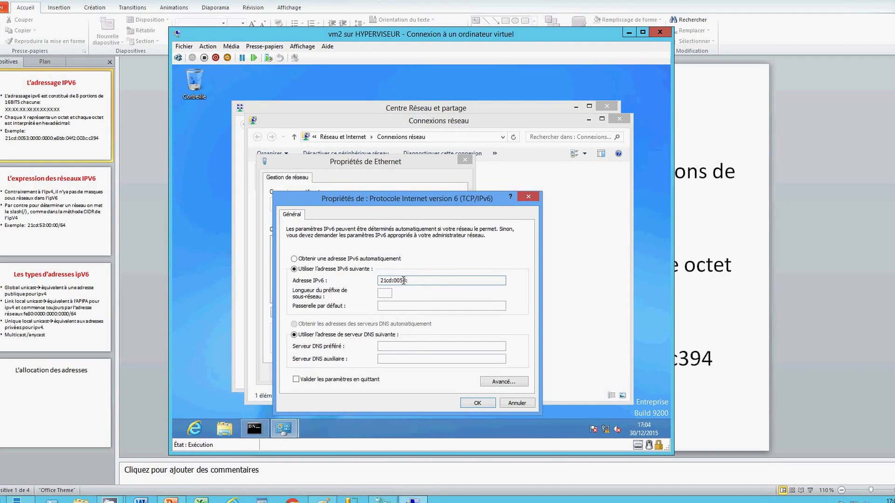
text(0000)
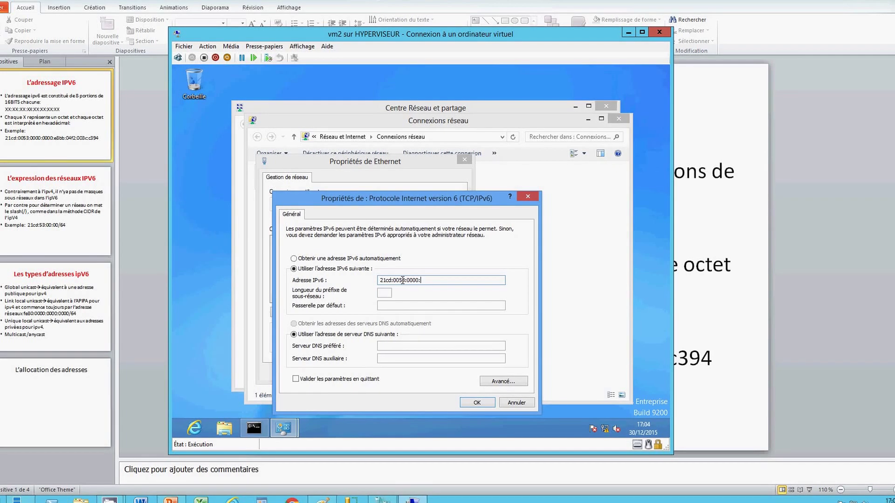
text(:0000:)
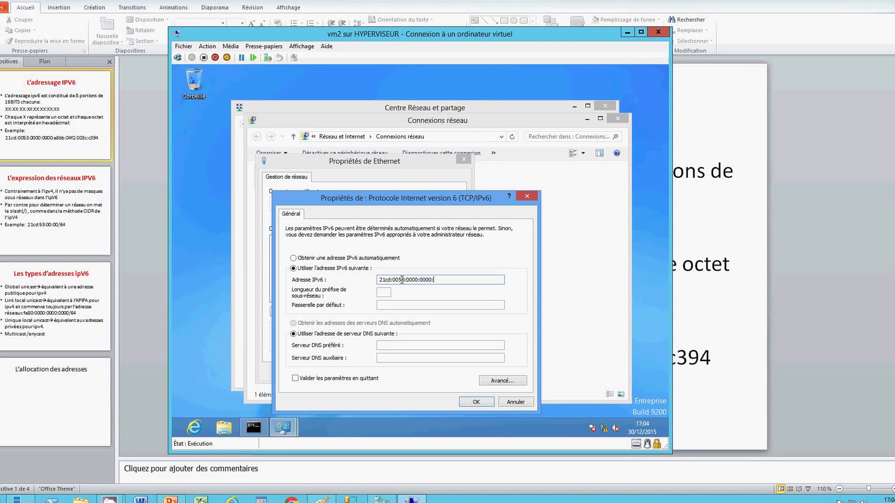
text(e8bb:04f2:003c)
text(:c394)
Step: Set the IPv6 subnet prefix length to 64 and apply the Ethernet adapter's settings
click(381, 291)
text(64)
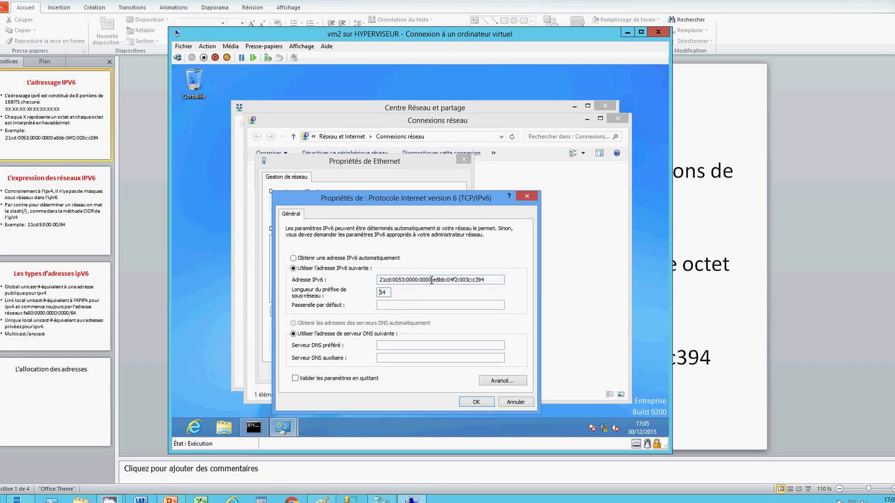
click(469, 402)
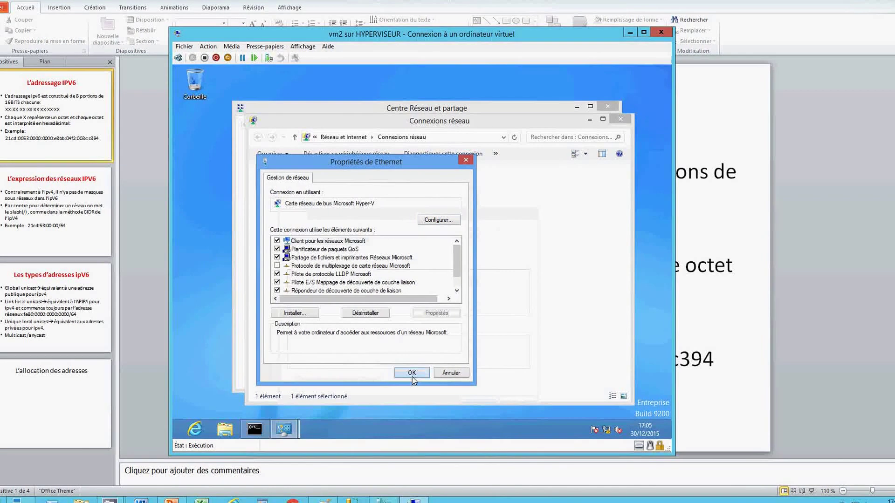
click(410, 372)
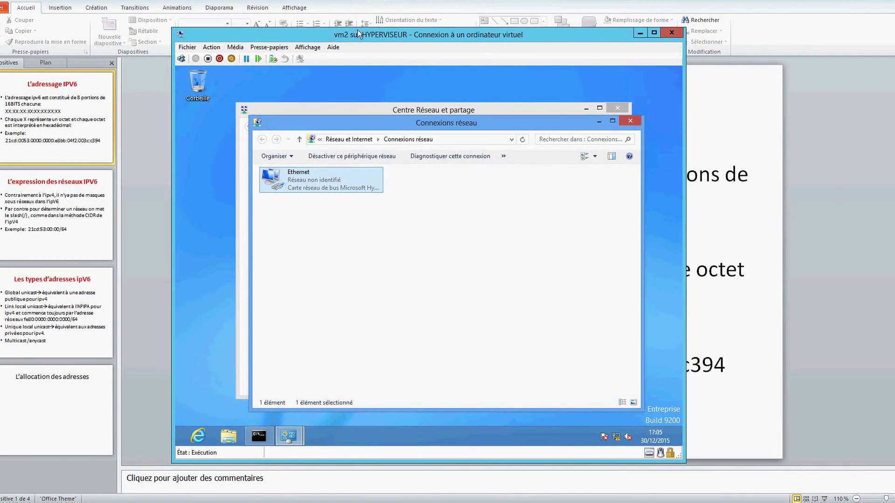
Step: Return the virtual machine to full-screen mode and close both network settings windows
click(308, 47)
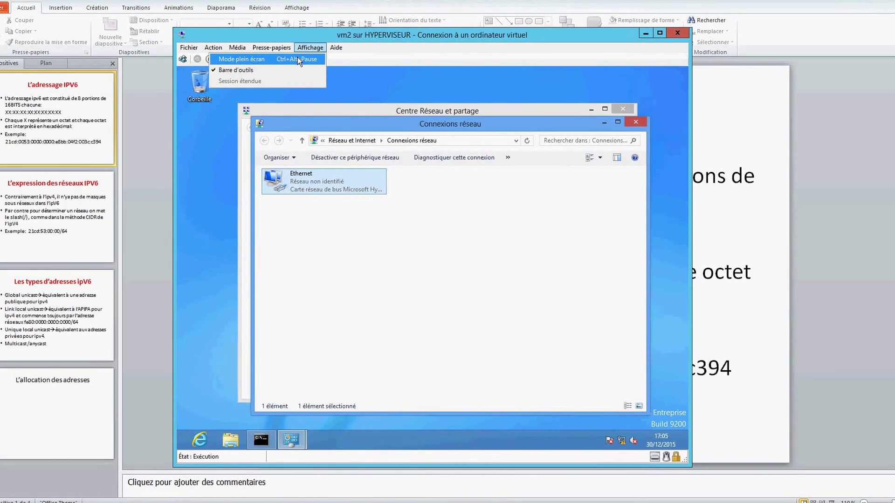
click(298, 58)
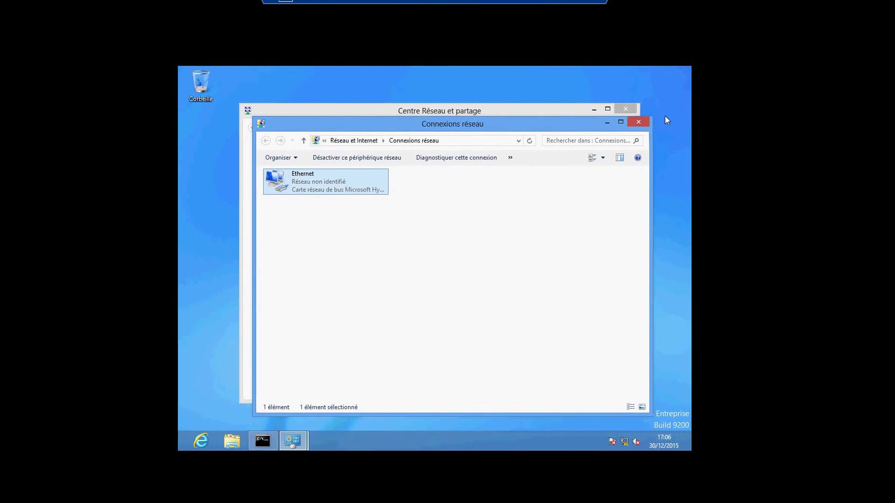
click(639, 122)
click(626, 109)
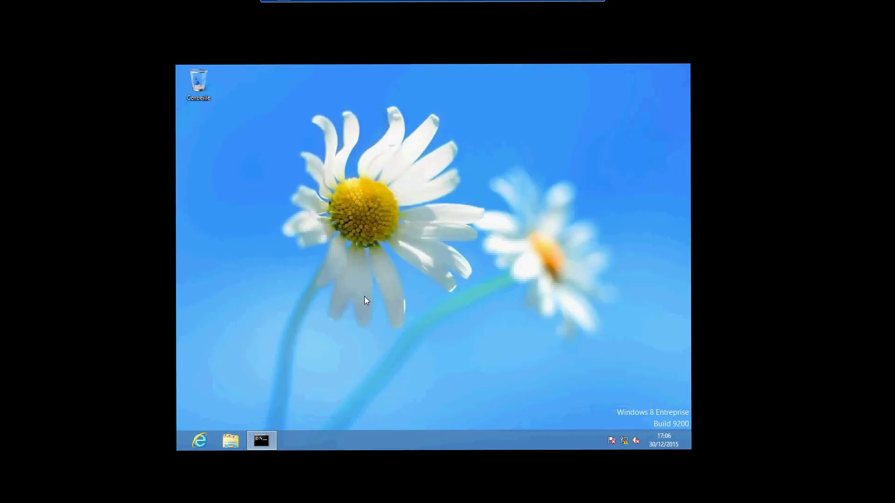
Step: Run ipconfig in the minimized command prompt to check the IP configuration, and switch back to the PowerPoint slides
click(261, 450)
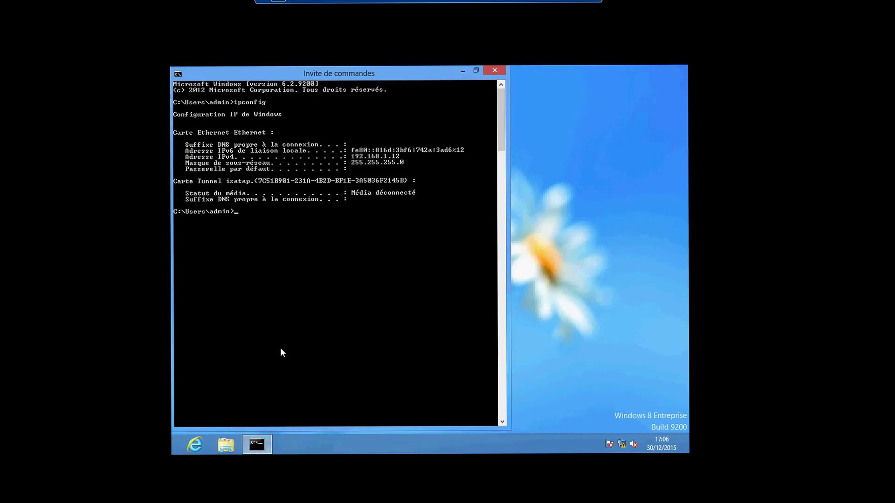
text(ipconfig)
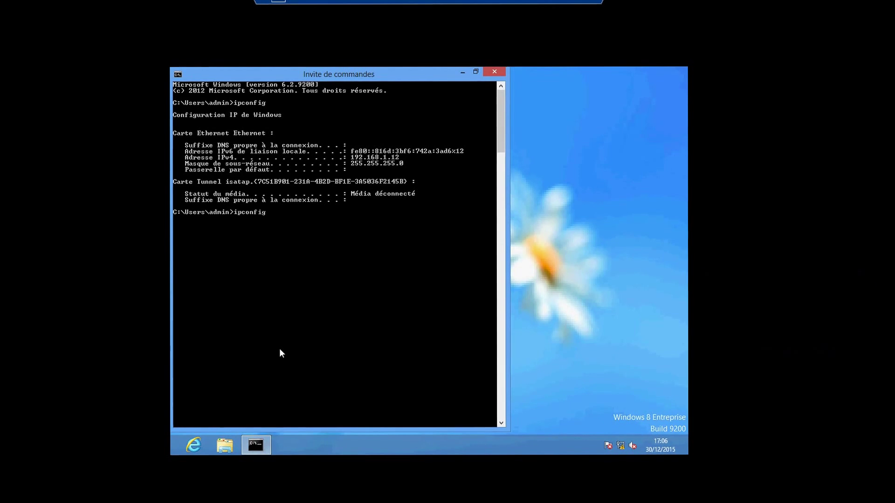
key(Return)
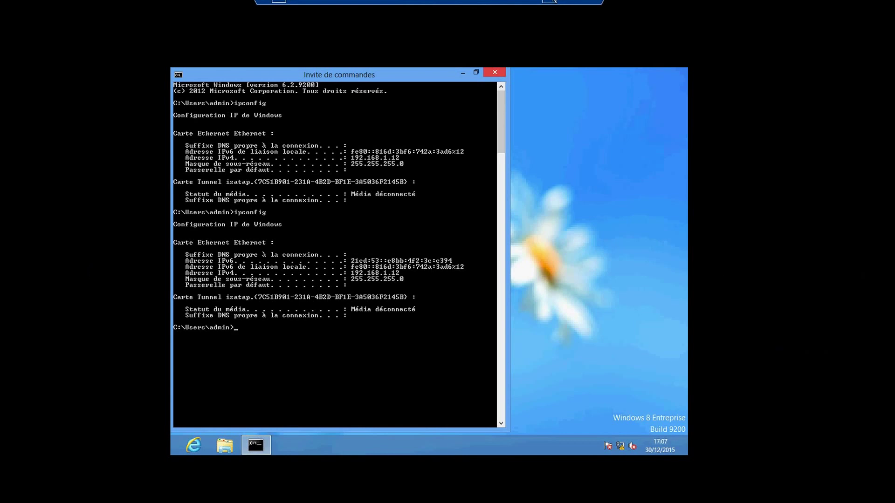
click(551, 4)
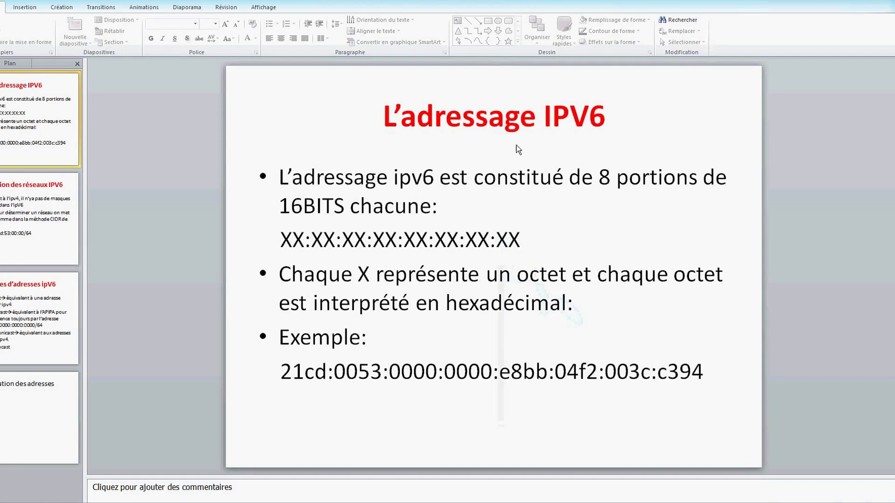